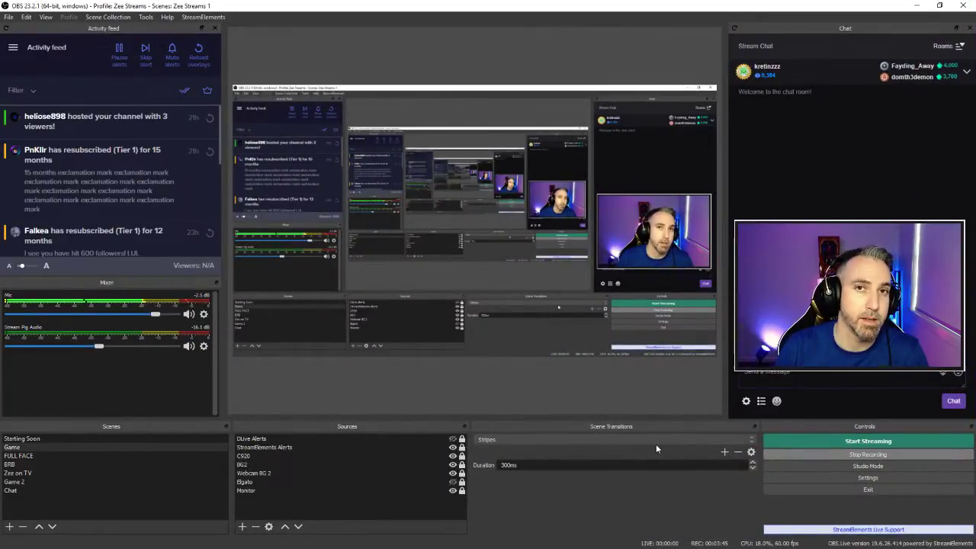
Open the C920 source's Properties, showing Custom 1280x720 at Highest FPS in MJPEG.
{"action": "right_click", "coordinate": [258, 457]}
{"action": "left_click", "coordinate": [284, 456]}
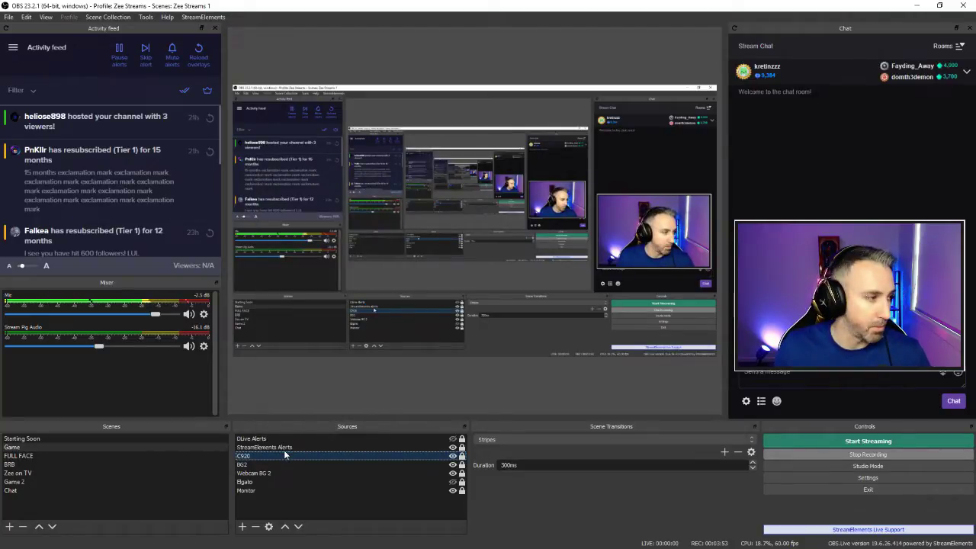
{"action": "double_click", "coordinate": [284, 455]}
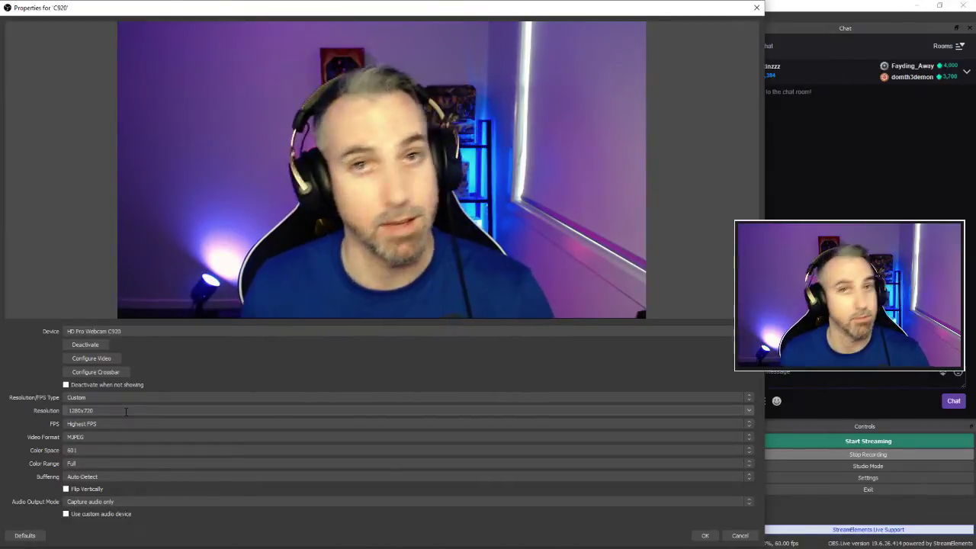
Confirm the C920 stays at Highest FPS, MJPEG format, 601 color space and Full color range.
{"action": "left_click", "coordinate": [98, 424]}
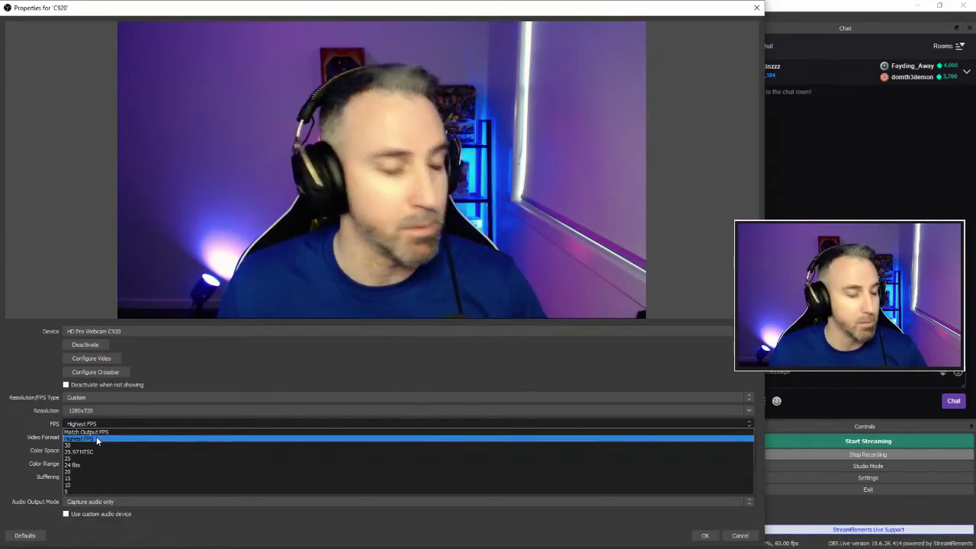
{"action": "left_click", "coordinate": [216, 370]}
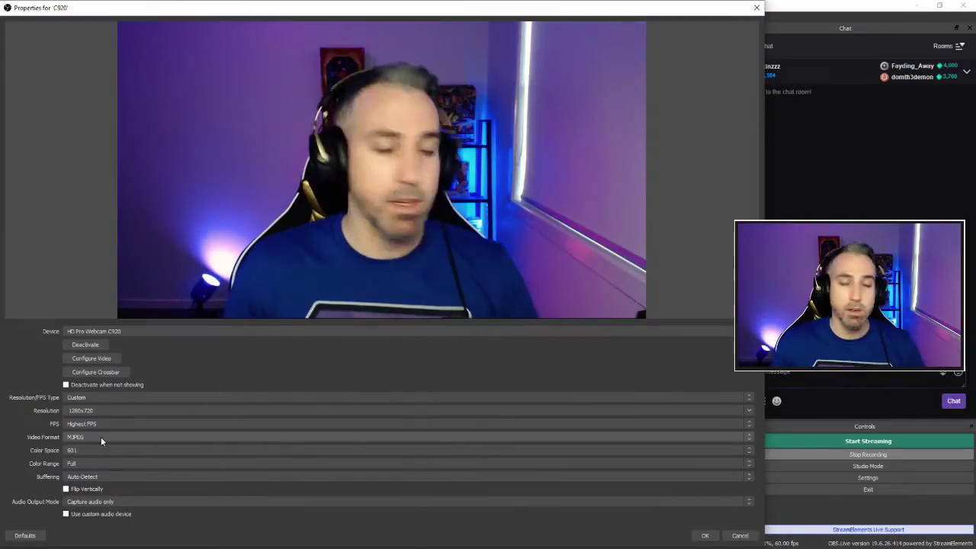
{"action": "left_click", "coordinate": [101, 437]}
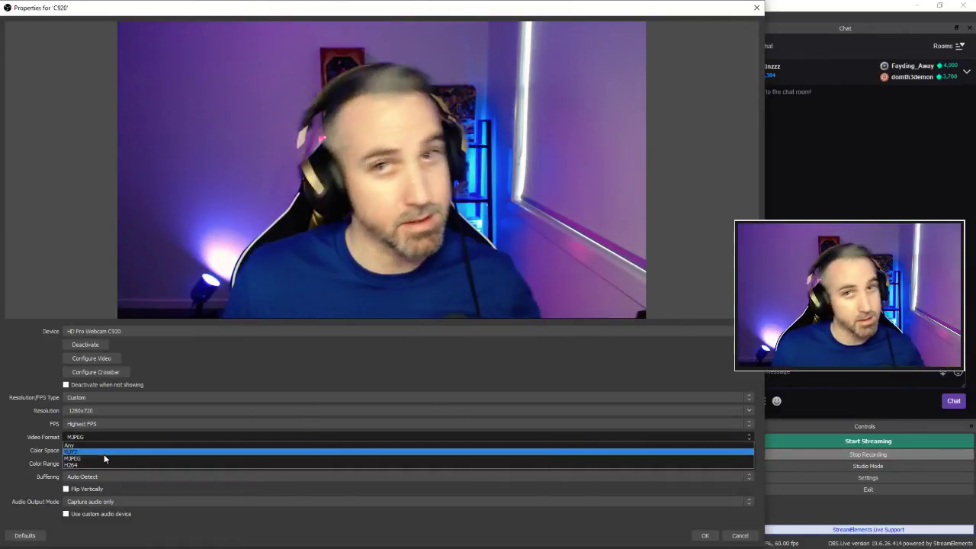
{"action": "key", "text": "Escape"}
{"action": "left_click", "coordinate": [87, 448]}
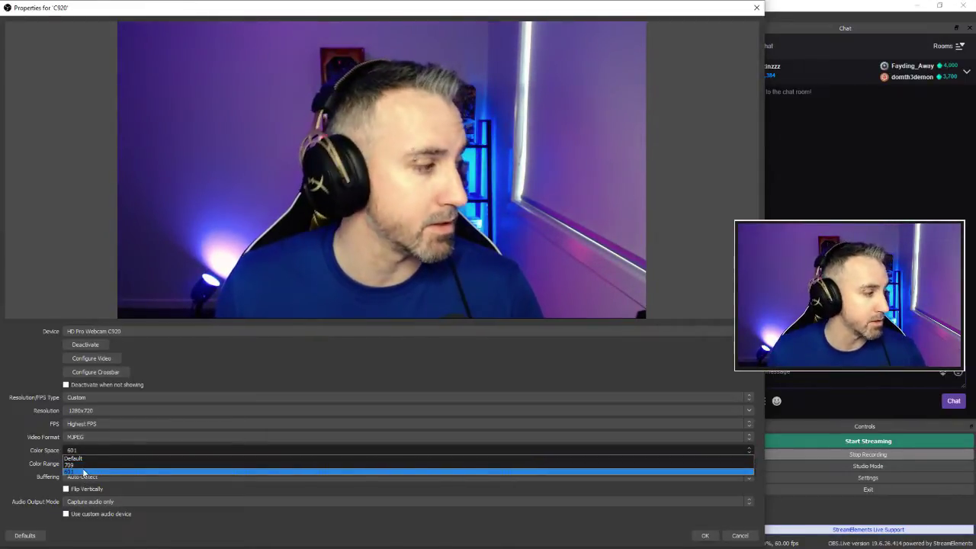
{"action": "left_click", "coordinate": [219, 400]}
{"action": "left_click", "coordinate": [96, 464]}
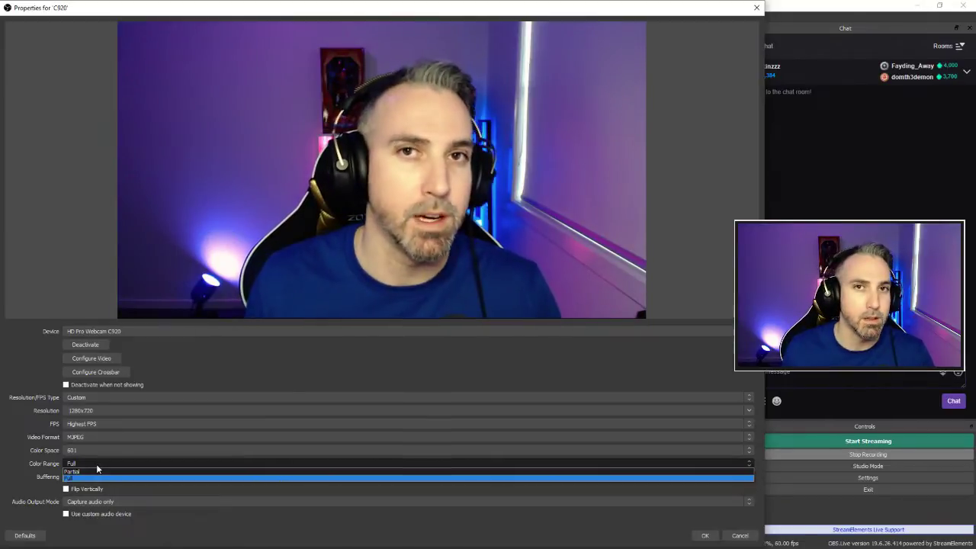
{"action": "left_click", "coordinate": [96, 464]}
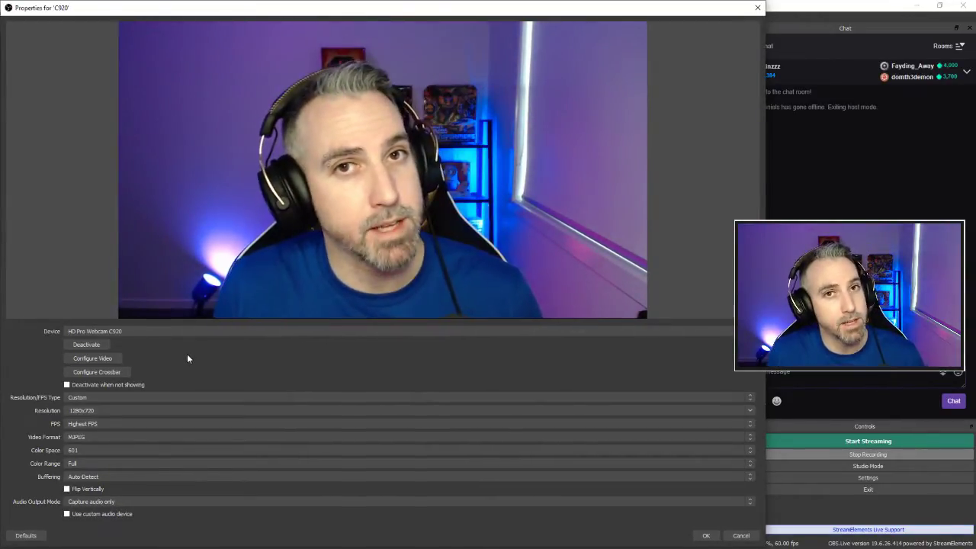
Open the C920's Video Proc Amp controls and apply White Balance 6367 and Gain 207.
{"action": "left_click", "coordinate": [99, 359]}
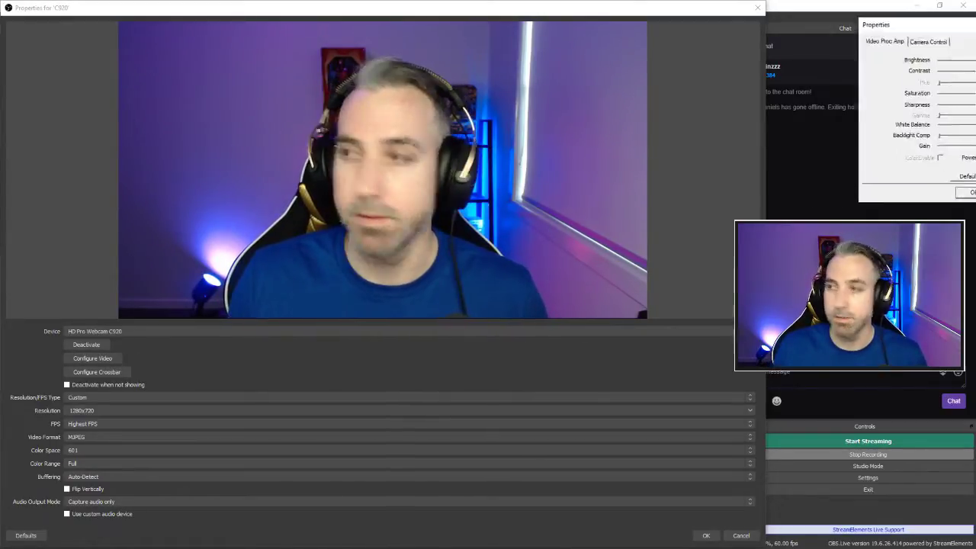
{"action": "left_click_drag", "start_coordinate": [969, 13], "coordinate": [907, 14]}
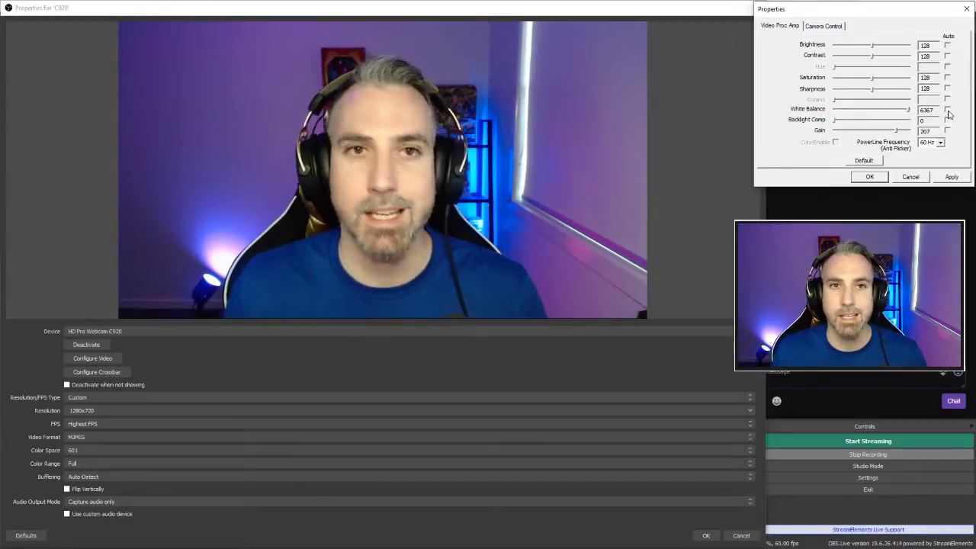
{"action": "left_click", "coordinate": [952, 177]}
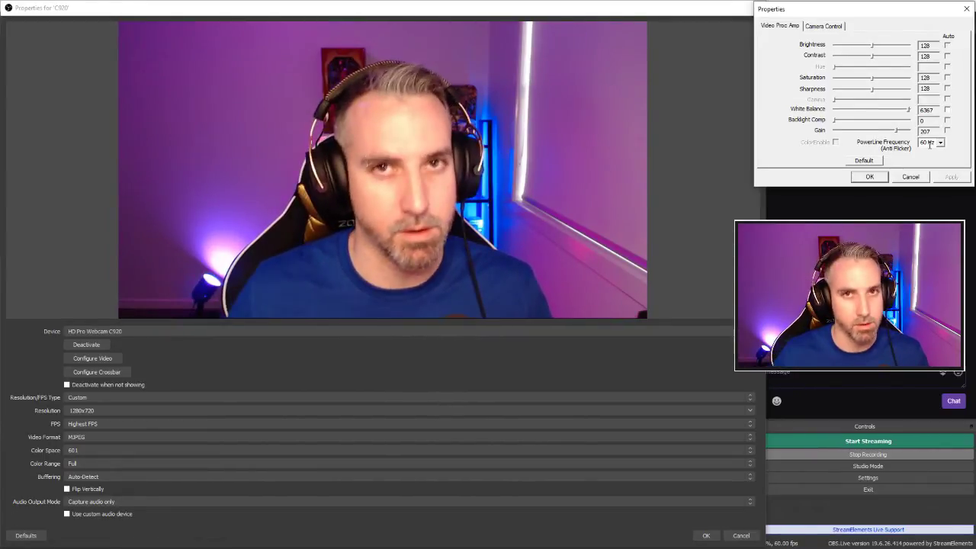
Switch the C920 to manual focus and exposure, apply, and lower Exposure from -4 to -5.
{"action": "left_click", "coordinate": [823, 26]}
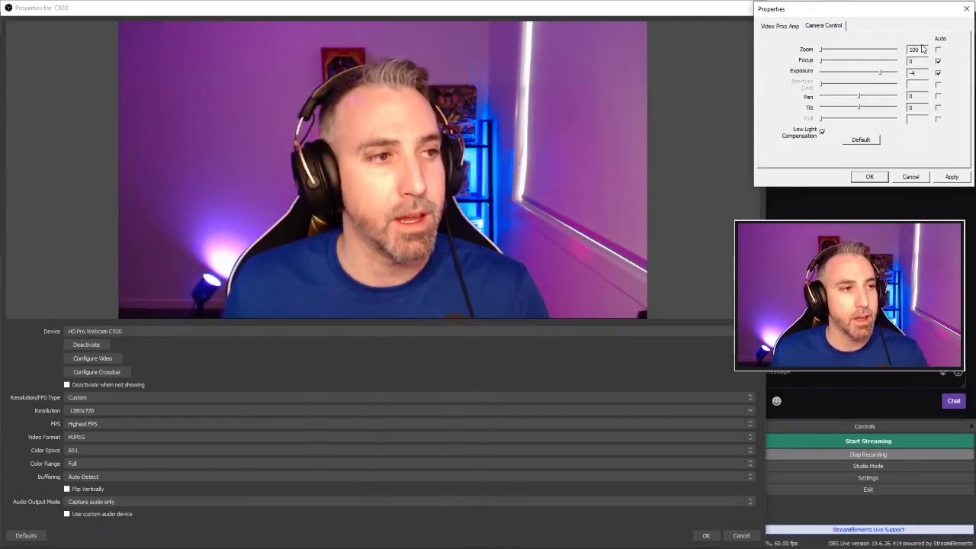
{"action": "left_click", "coordinate": [937, 73]}
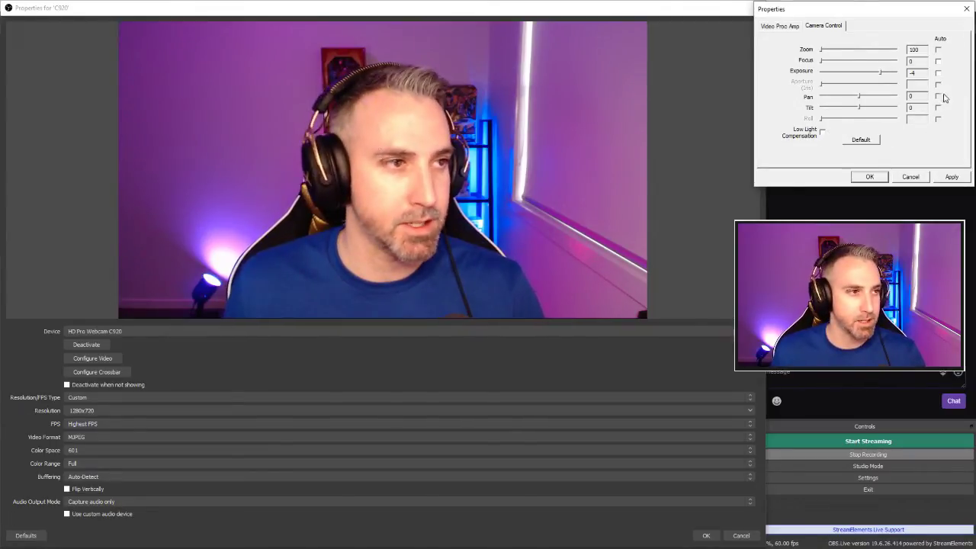
{"action": "left_click", "coordinate": [952, 178]}
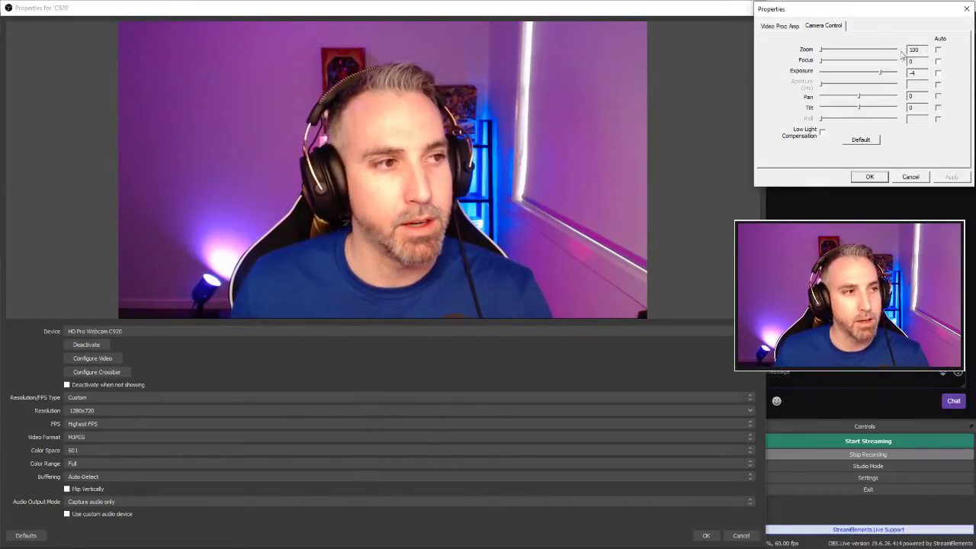
{"action": "left_click", "coordinate": [874, 74]}
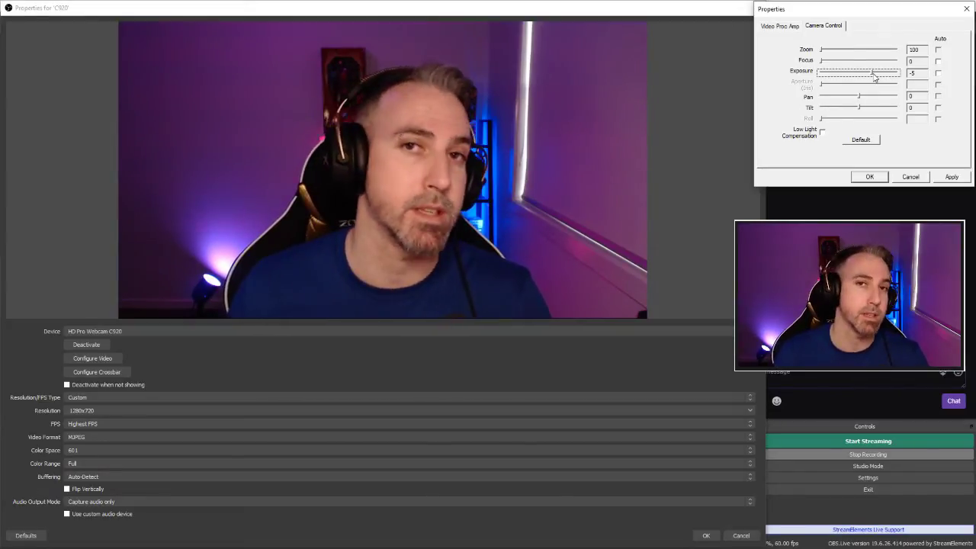
Try raising Brightness to 155 on Video Proc Amp, then reset the image controls to defaults.
{"action": "left_click", "coordinate": [779, 25]}
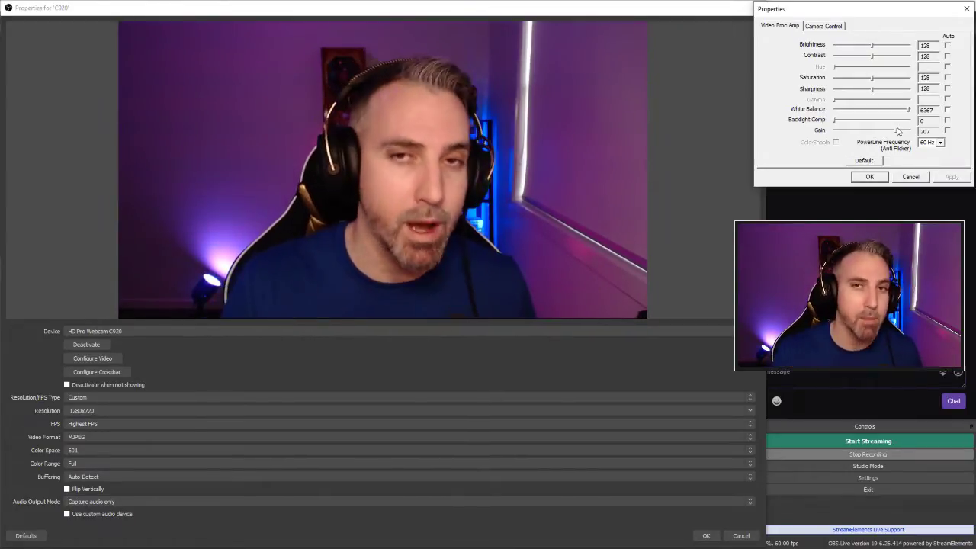
{"action": "left_click_drag", "start_coordinate": [872, 44], "coordinate": [881, 45]}
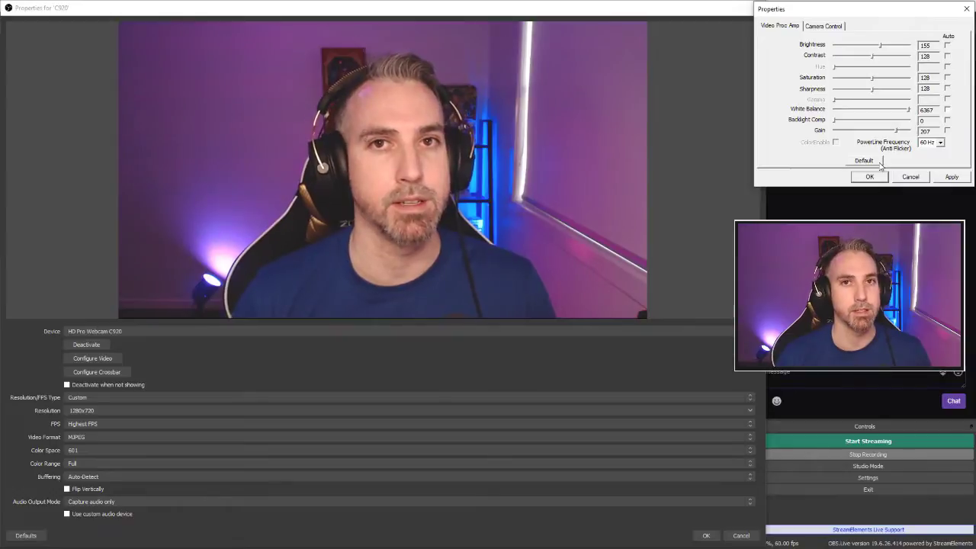
{"action": "left_click", "coordinate": [878, 161]}
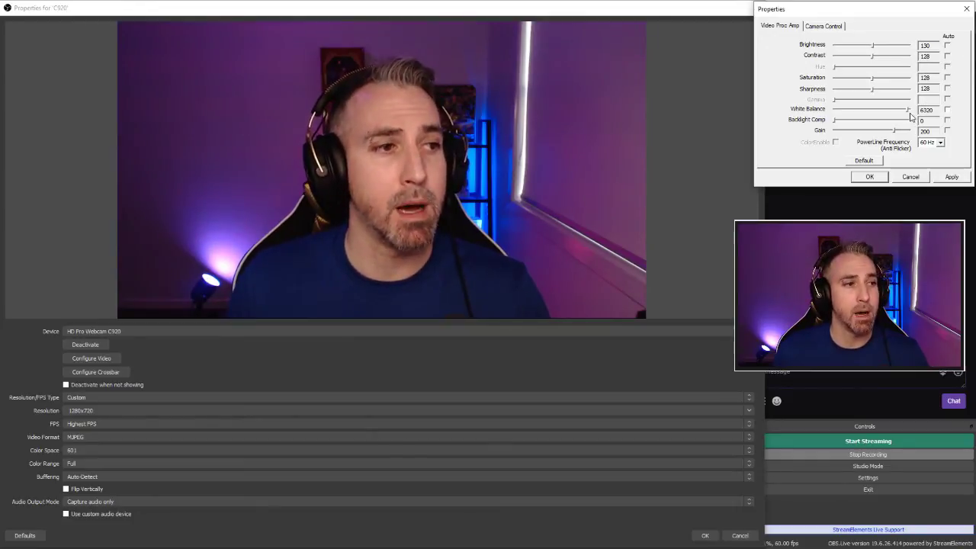
Set White Balance to 5400 and Gain to 125, turning the picture purple, and apply.
{"action": "left_click_drag", "start_coordinate": [907, 112], "coordinate": [891, 115]}
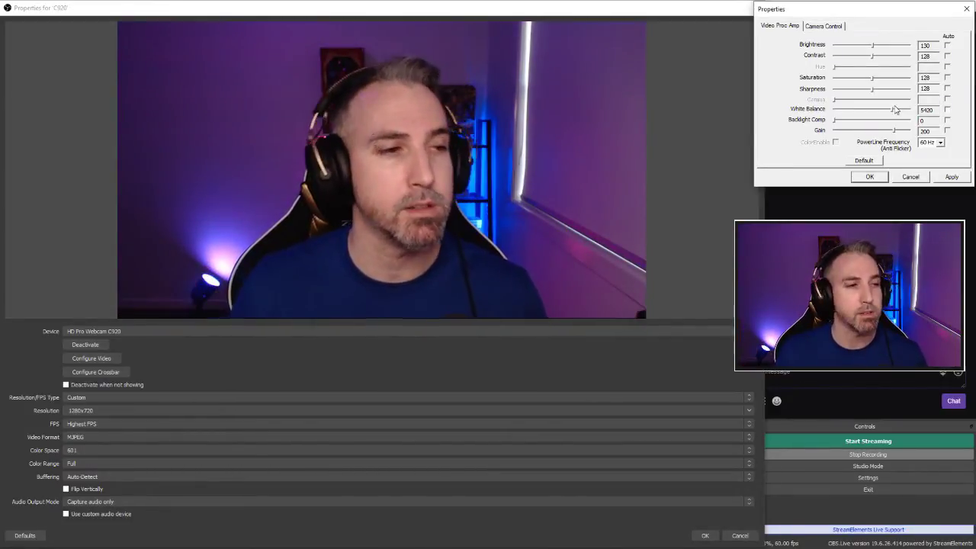
{"action": "left_click_drag", "start_coordinate": [892, 113], "coordinate": [843, 113]}
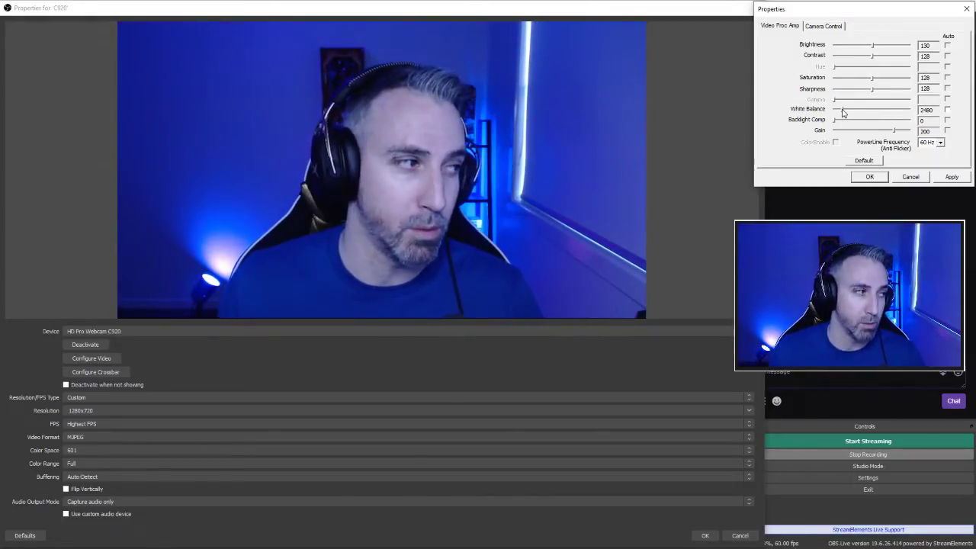
{"action": "left_click_drag", "start_coordinate": [843, 113], "coordinate": [874, 112]}
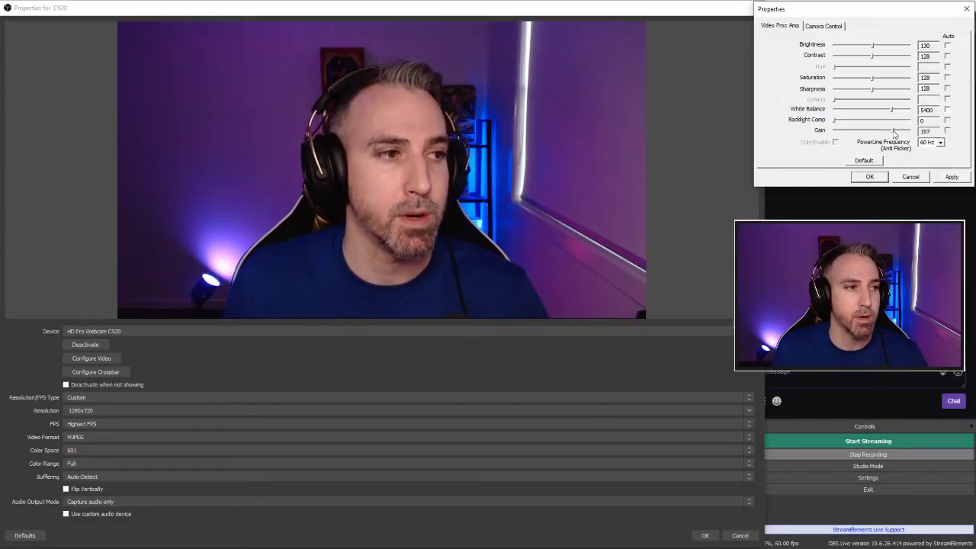
{"action": "left_click_drag", "start_coordinate": [895, 135], "coordinate": [873, 135]}
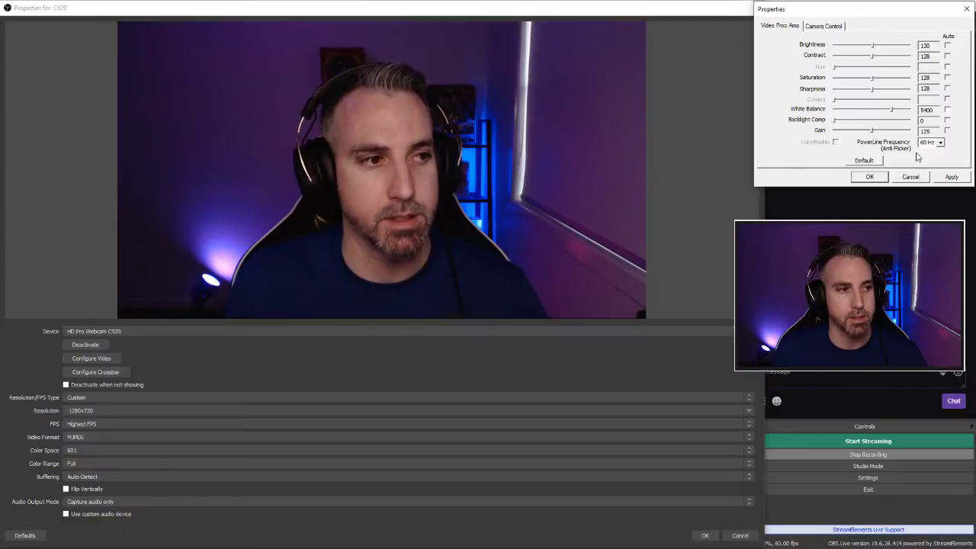
{"action": "left_click", "coordinate": [955, 177]}
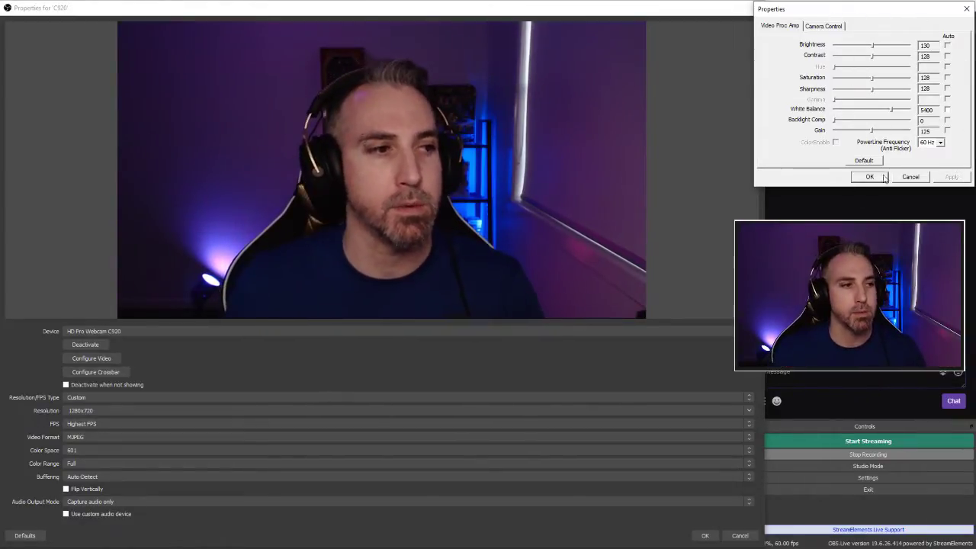
Close the camera adjustments with OK and restart the C920 with Deactivate then Activate.
{"action": "left_click", "coordinate": [869, 176]}
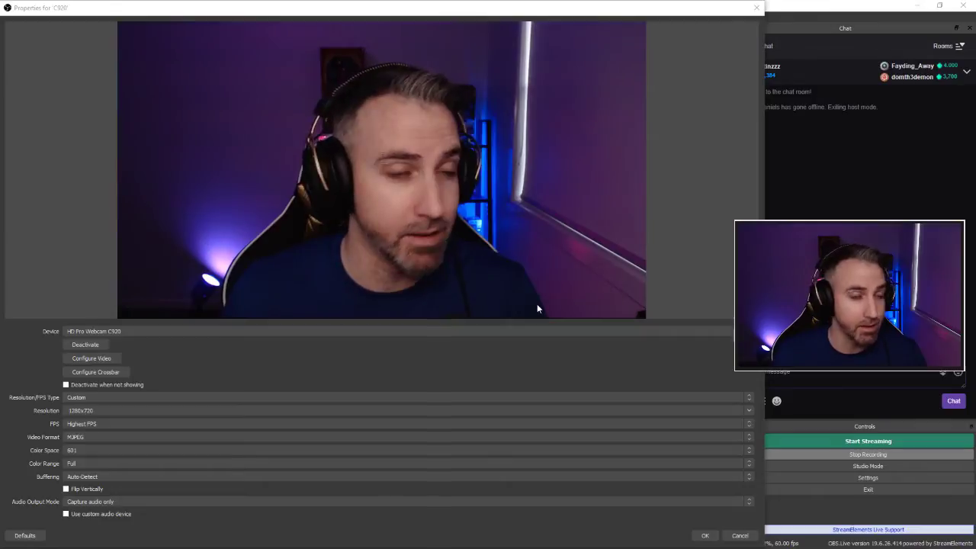
{"action": "left_click", "coordinate": [86, 345]}
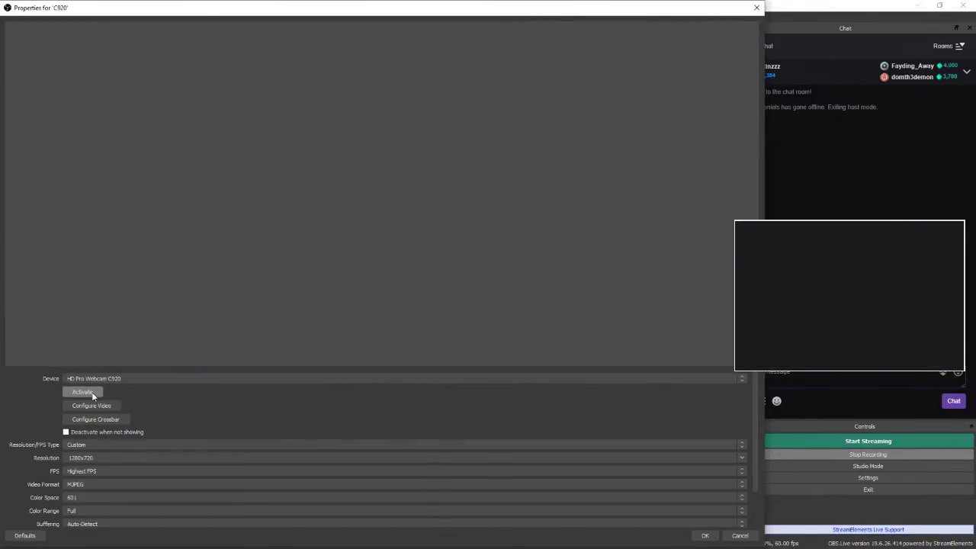
{"action": "left_click", "coordinate": [84, 392]}
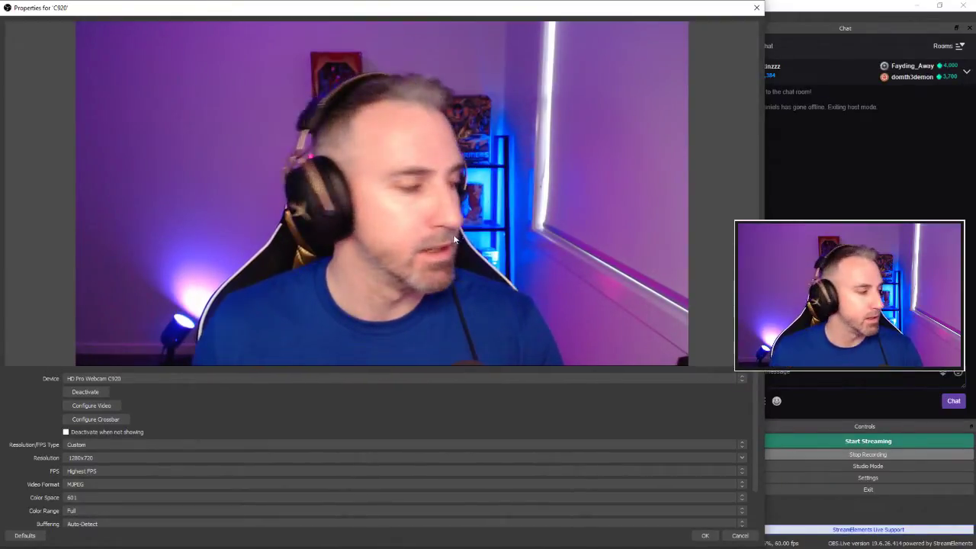
Reopen the C920's camera settings and apply Exposure -5 on the Camera Control tab.
{"action": "left_click", "coordinate": [82, 405]}
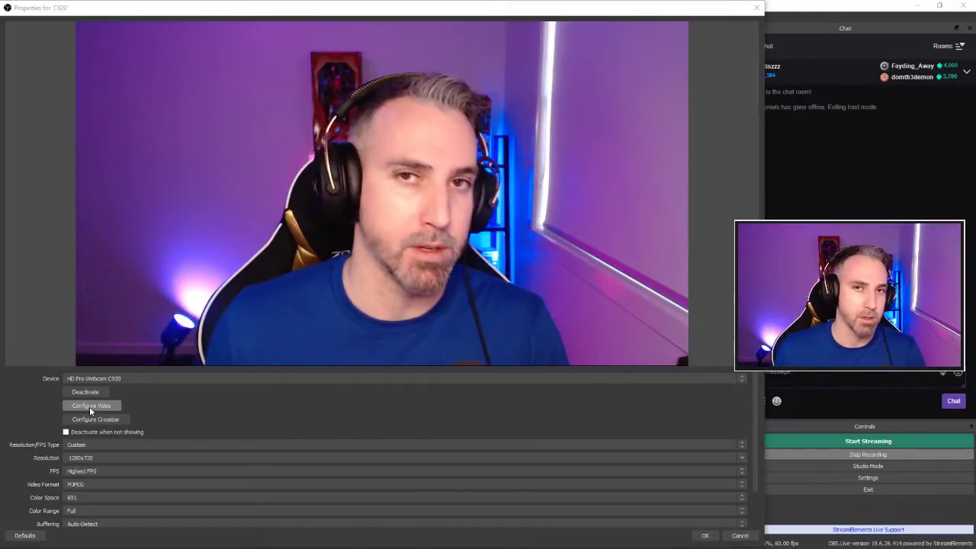
{"action": "left_click_drag", "start_coordinate": [697, 42], "coordinate": [896, 12]}
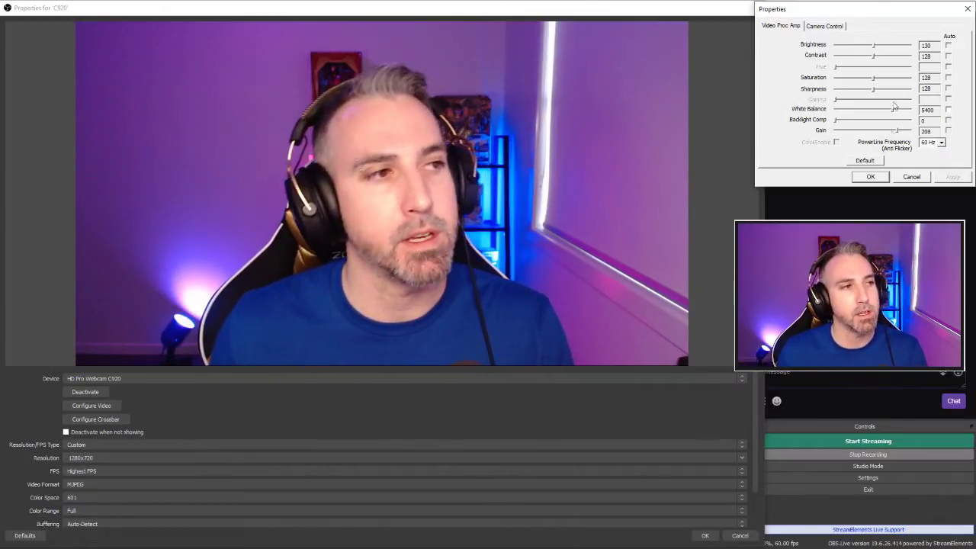
{"action": "left_click", "coordinate": [825, 26]}
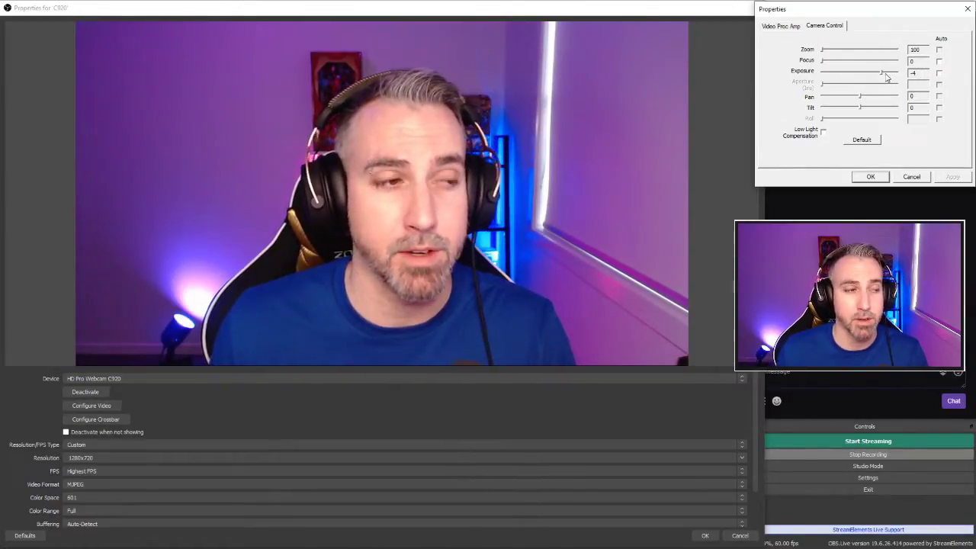
{"action": "left_click_drag", "start_coordinate": [882, 72], "coordinate": [872, 71]}
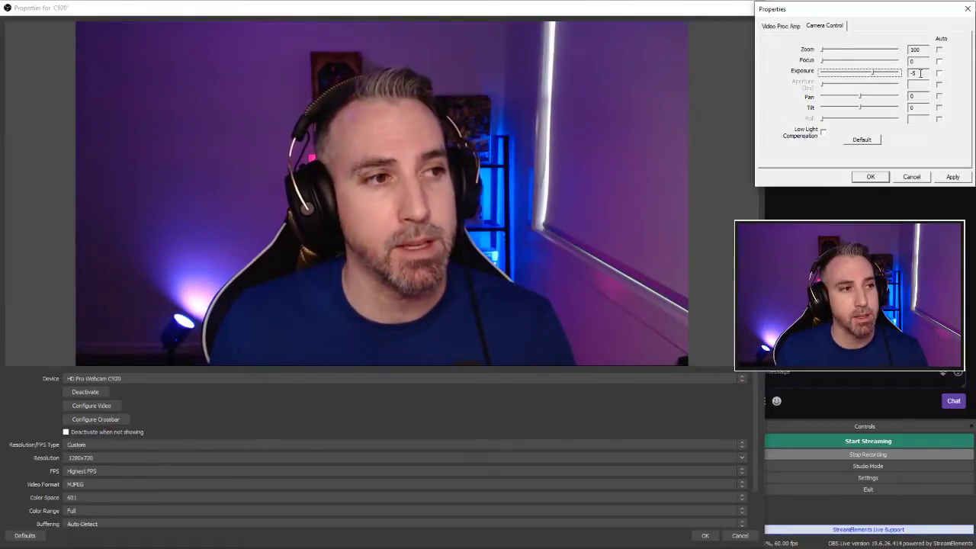
{"action": "left_click", "coordinate": [952, 176]}
Bring Gain back to 125 on Video Proc Amp and close the camera settings with OK.
{"action": "left_click", "coordinate": [783, 26]}
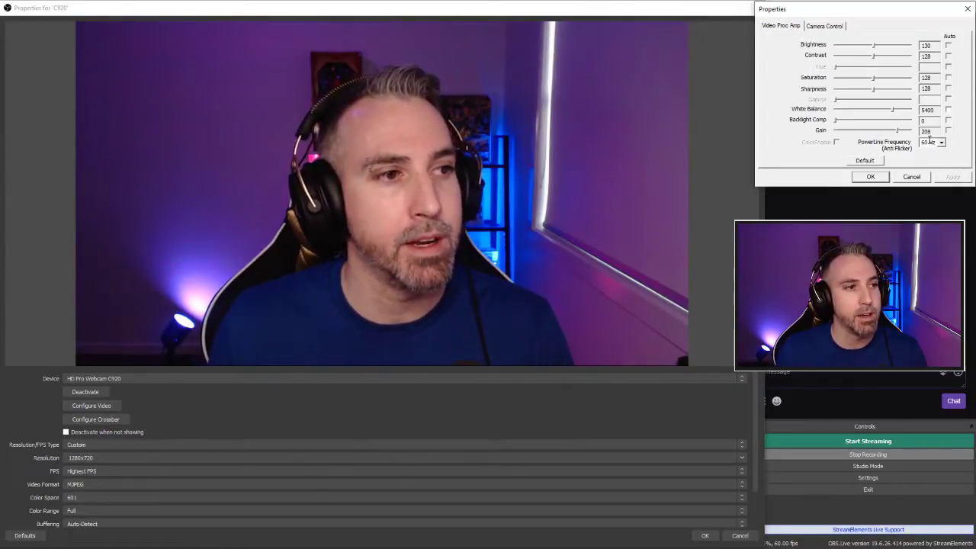
{"action": "left_click_drag", "start_coordinate": [898, 132], "coordinate": [870, 133]}
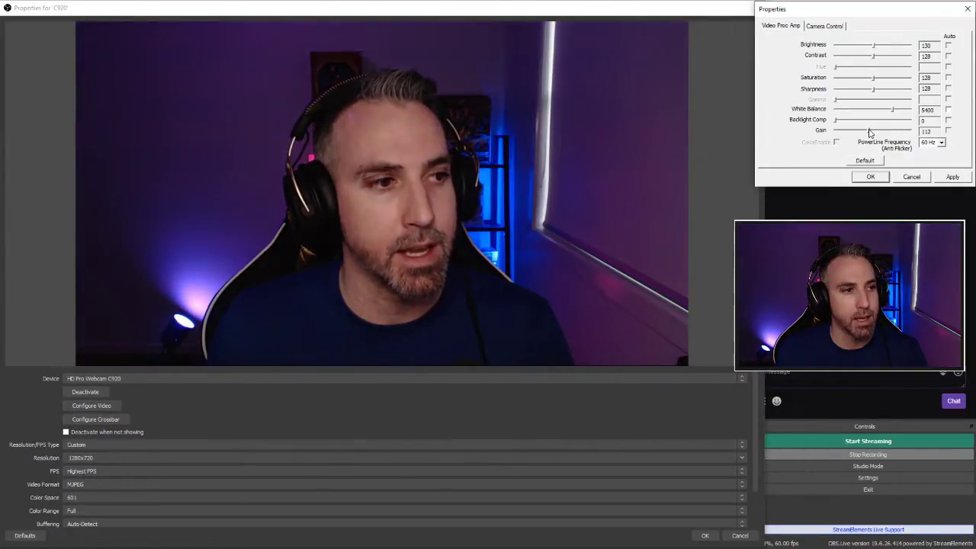
{"action": "left_click_drag", "start_coordinate": [869, 131], "coordinate": [873, 129]}
{"action": "left_click", "coordinate": [883, 178]}
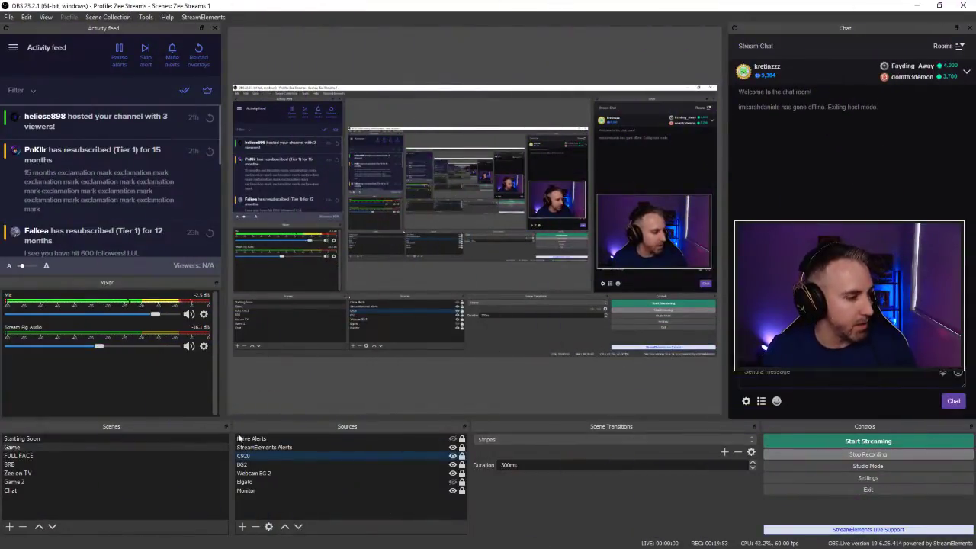
Add an 'Apply LUT - Acevideo' filter to the C920's filters and browse for a LUT file.
{"action": "right_click", "coordinate": [257, 456]}
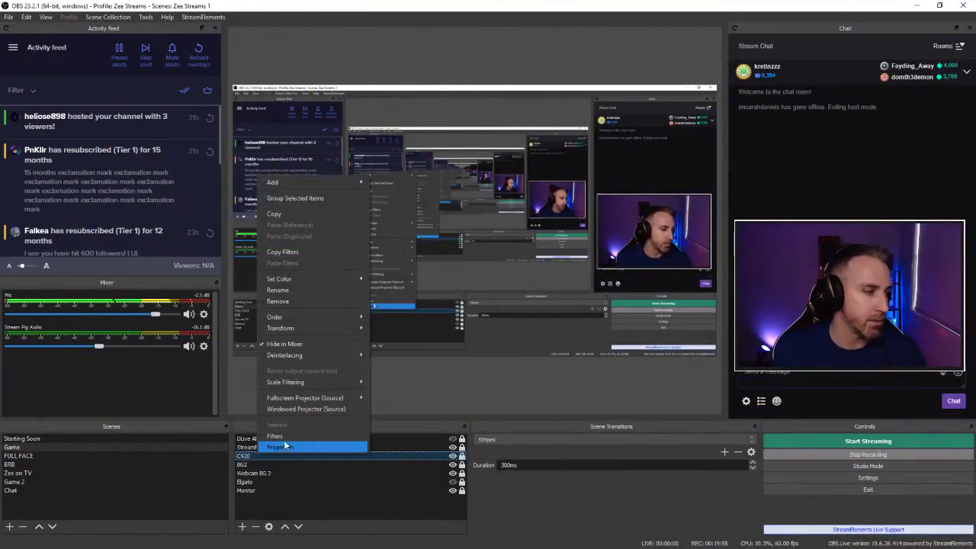
{"action": "left_click", "coordinate": [284, 440]}
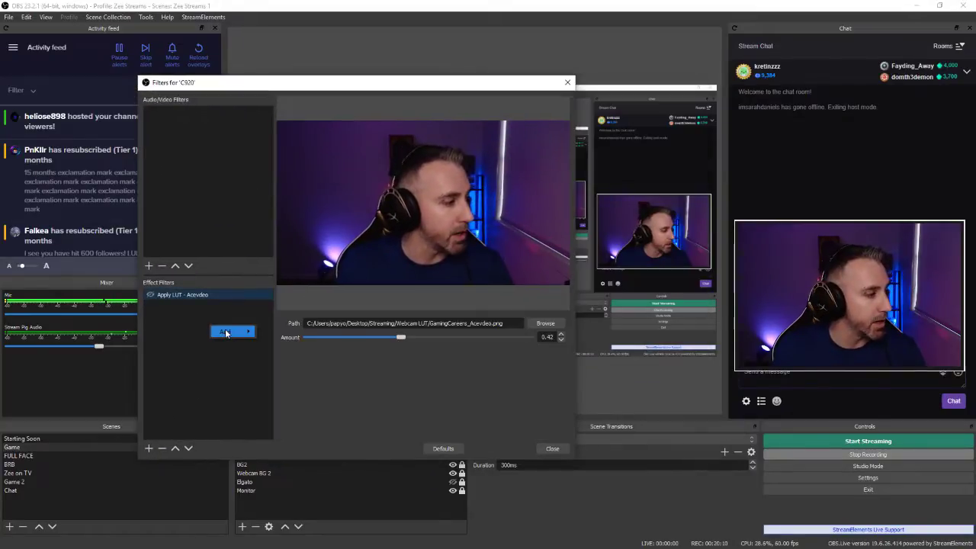
{"action": "mouse_move", "coordinate": [236, 332]}
{"action": "left_click", "coordinate": [278, 334]}
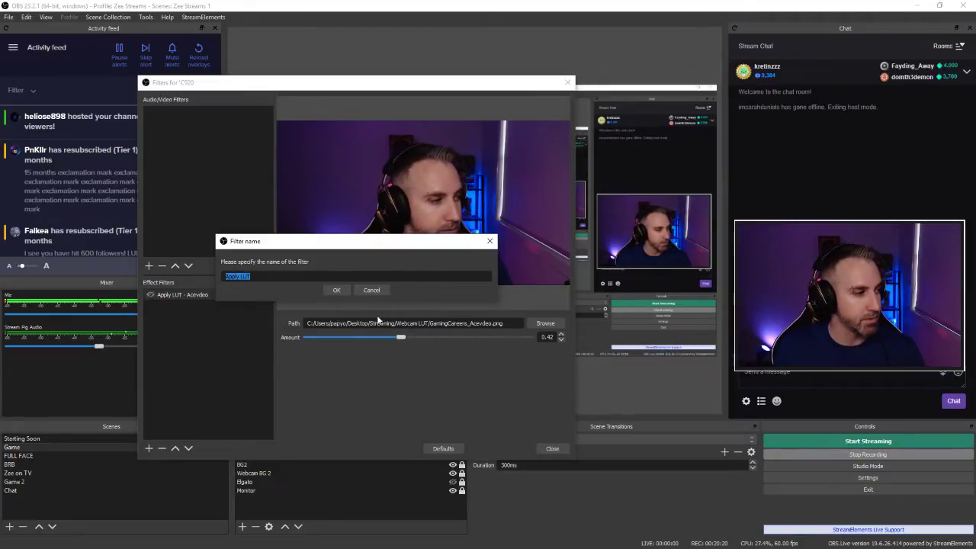
{"action": "left_click", "coordinate": [337, 290]}
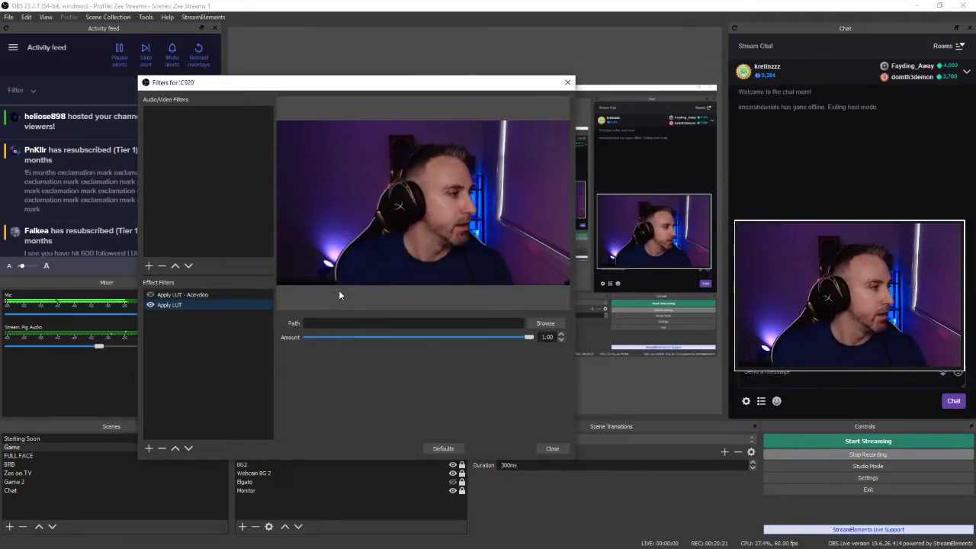
{"action": "left_click", "coordinate": [545, 323]}
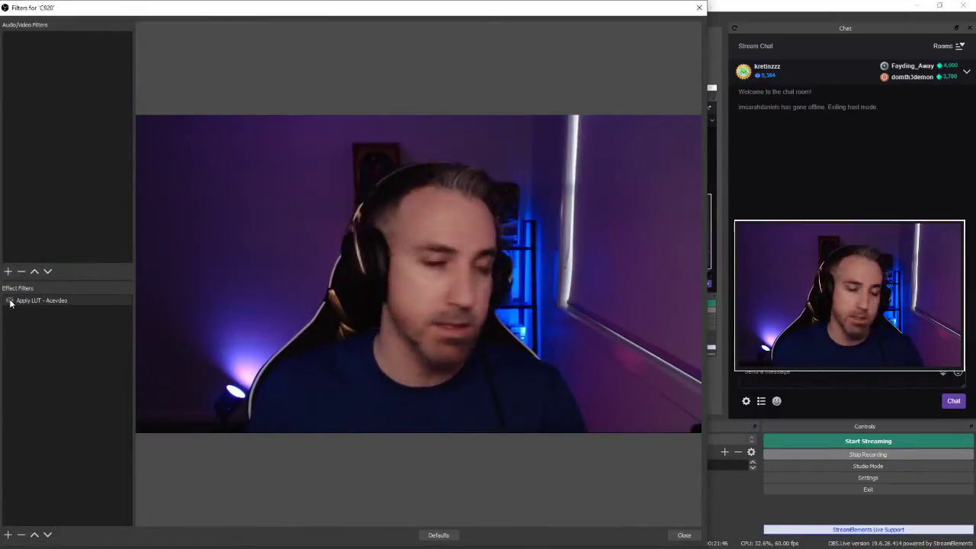
Enable the Apply LUT - Acevideo filter's visibility, darkening the webcam picture with more contrast.
{"action": "left_click", "coordinate": [10, 301]}
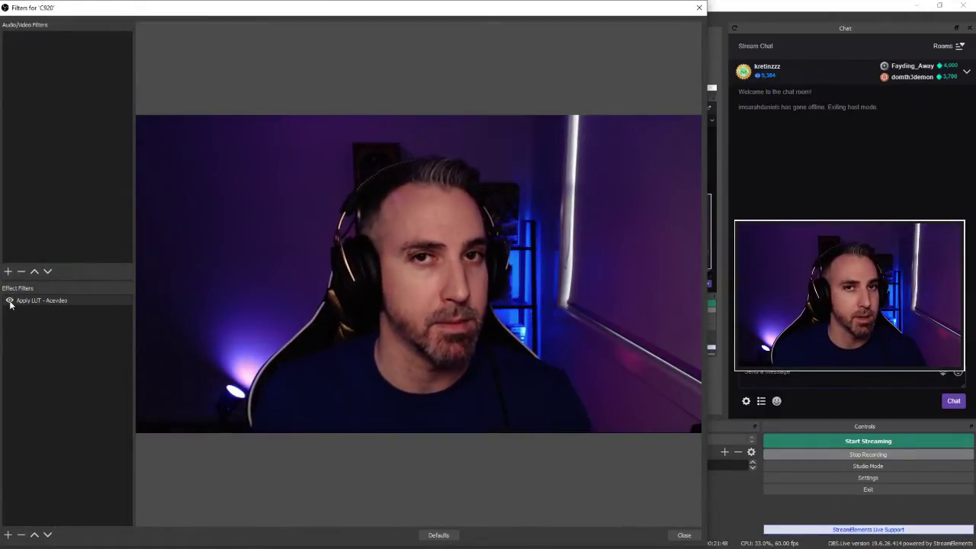